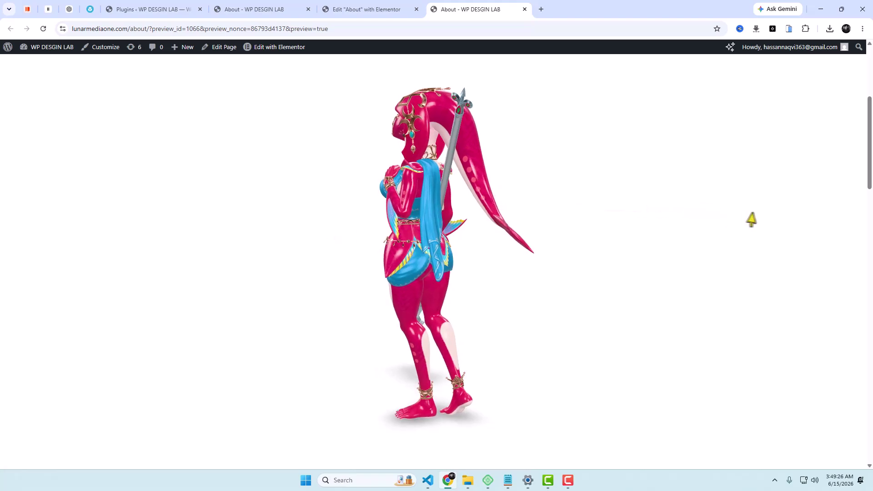
# Replace the GLB model in the 3D Model Viewer widget with iphone_12_pro.glb from the media library.
pyautogui.scroll(5, 796, 220)
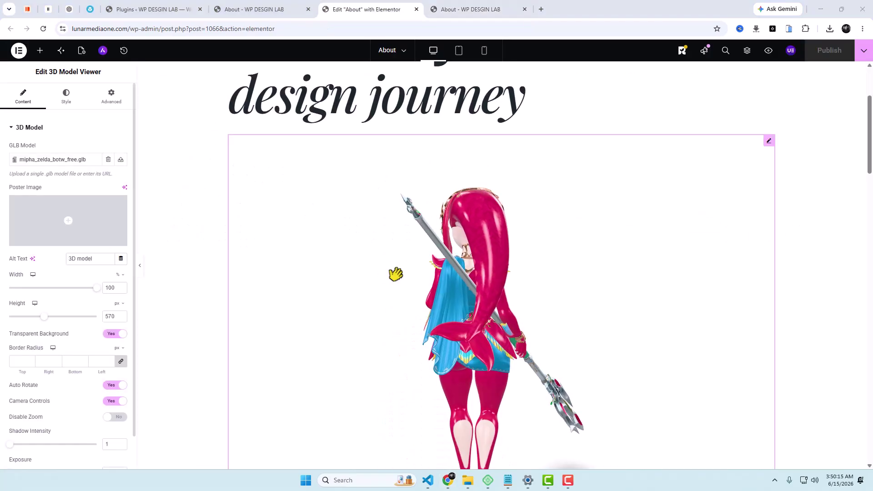
pyautogui.click(564, 483)
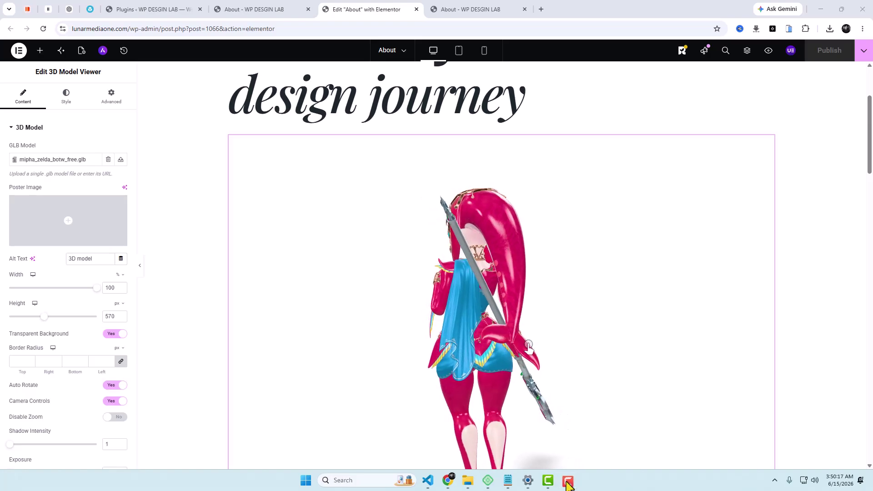
pyautogui.click(121, 160)
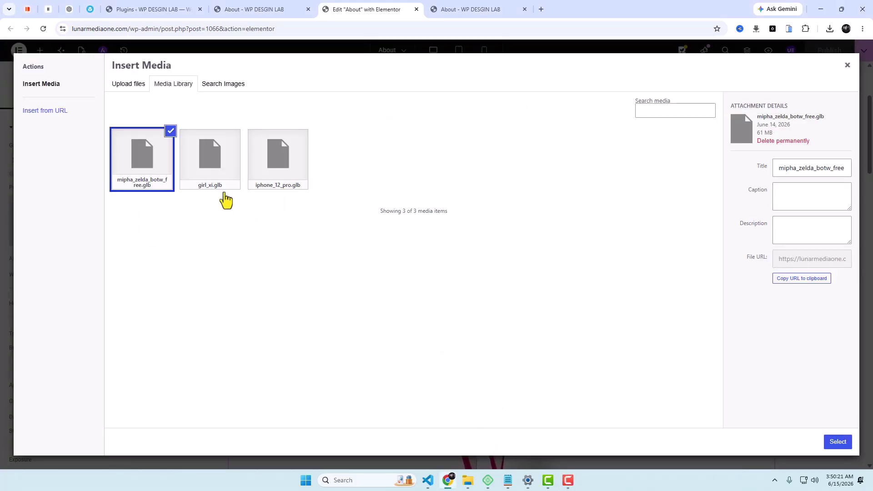
pyautogui.click(265, 171)
pyautogui.click(837, 443)
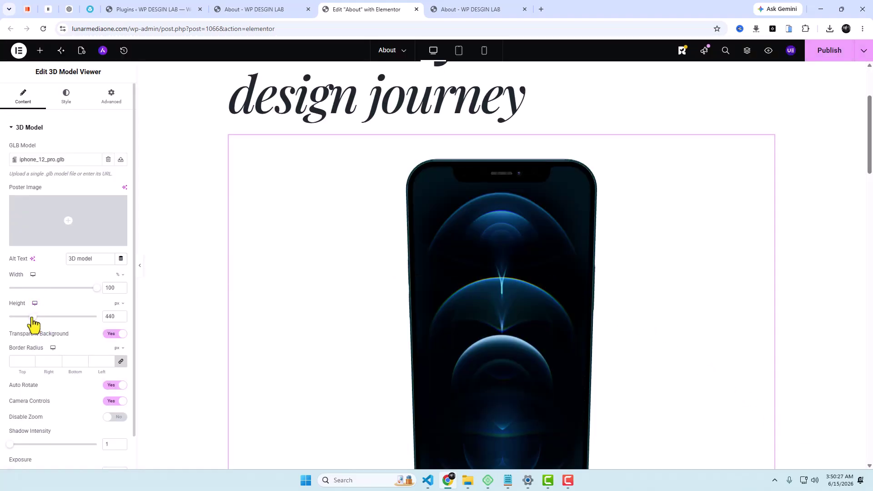
# Set the 3D Model Viewer's Model Height style to about 552 px and publish the About page.
pyautogui.click(68, 109)
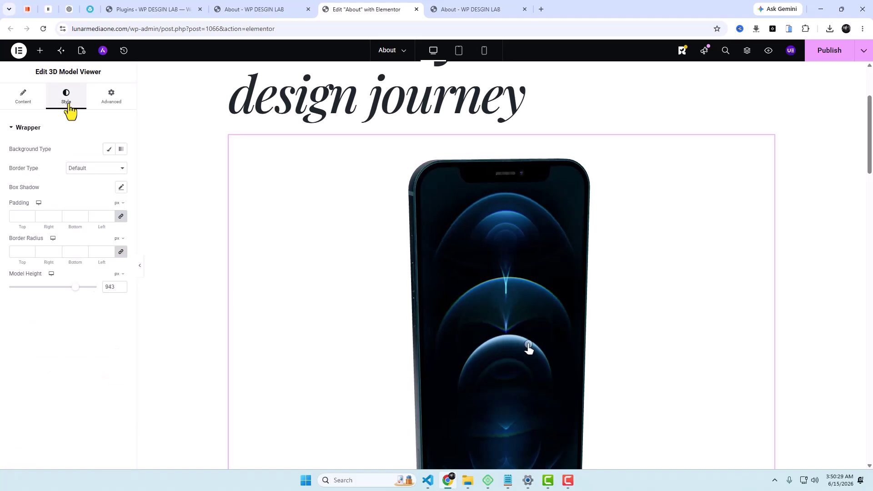
pyautogui.moveTo(75, 287); pyautogui.dragTo(39, 291)
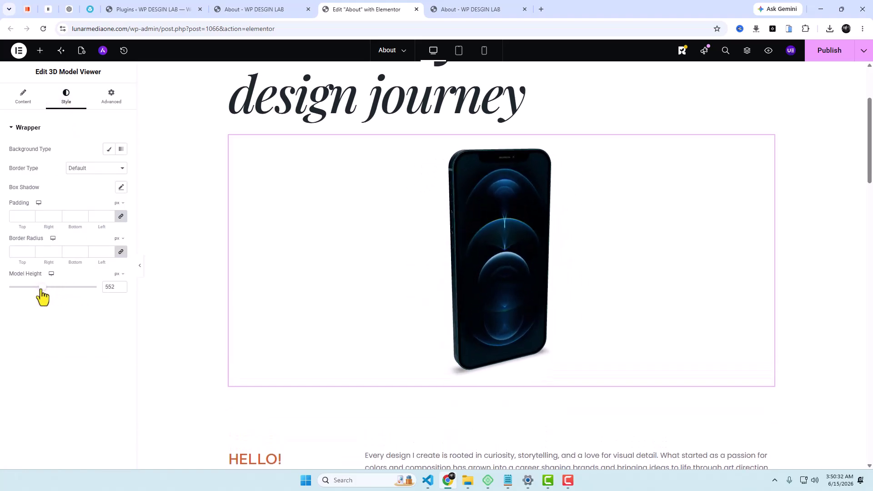
pyautogui.click(829, 55)
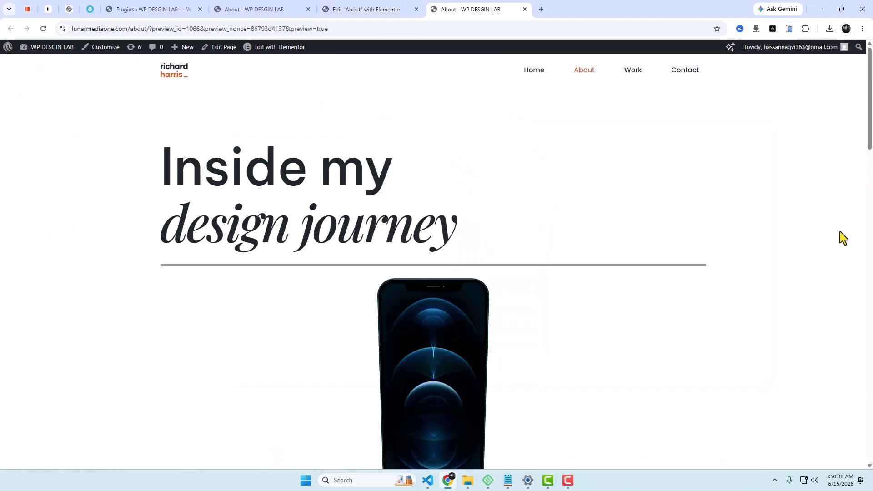
# Inspect the phone model on the About page preview by rotating it.
pyautogui.scroll(-4, 841, 233)
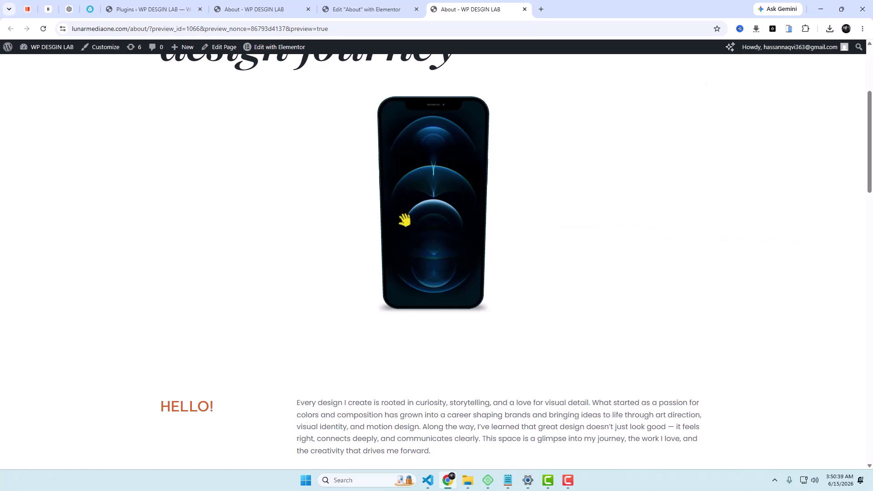
pyautogui.moveTo(404, 220); pyautogui.dragTo(544, 200)
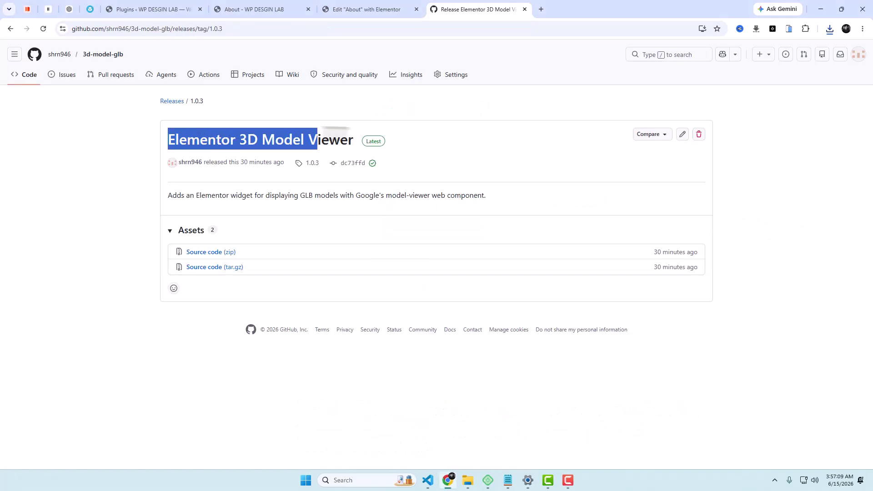
# Download the zip source code of the Elementor 3D Model Viewer 1.0.3 release and check the downloaded archive.
pyautogui.click(156, 224)
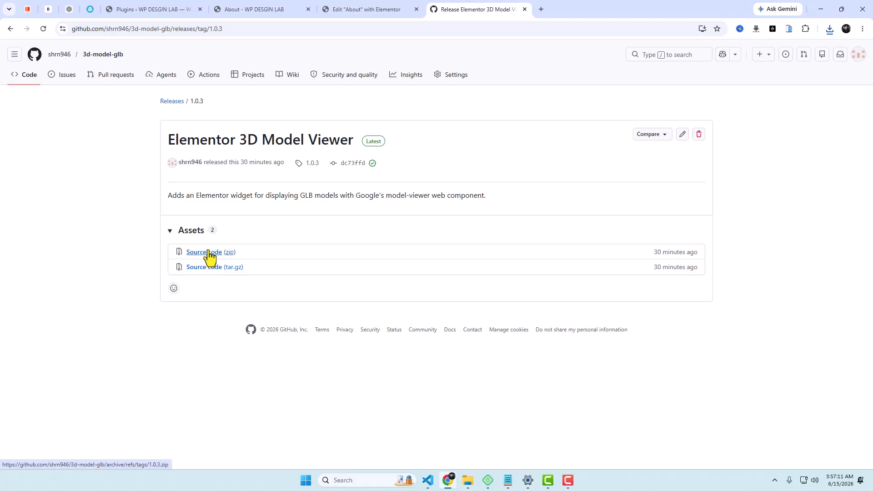
pyautogui.click(759, 50)
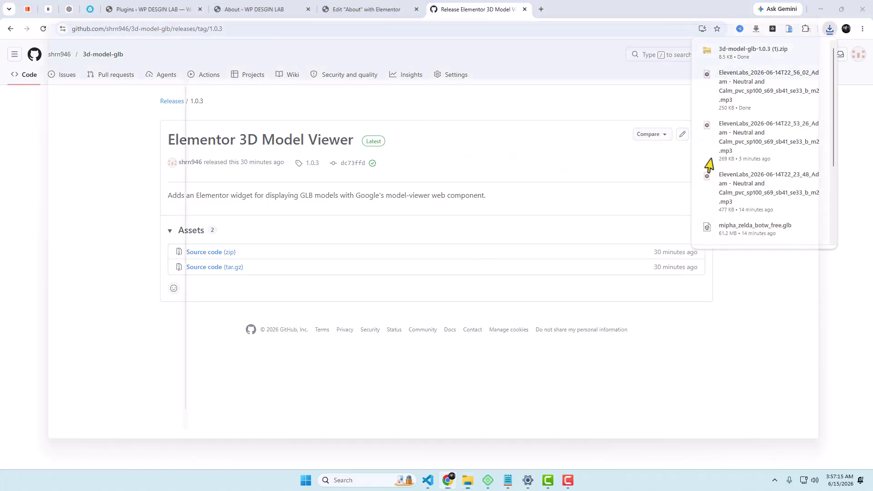
pyautogui.click(859, 7)
# Install the plugin in WordPress by uploading 3d-model-glb-1.0.3 (1).zip from the archives folder, and activate it.
pyautogui.click(150, 8)
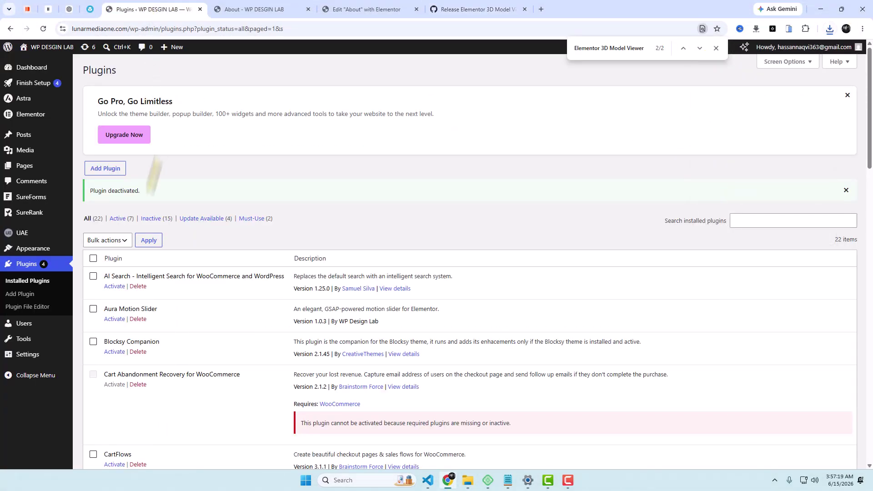
pyautogui.click(110, 172)
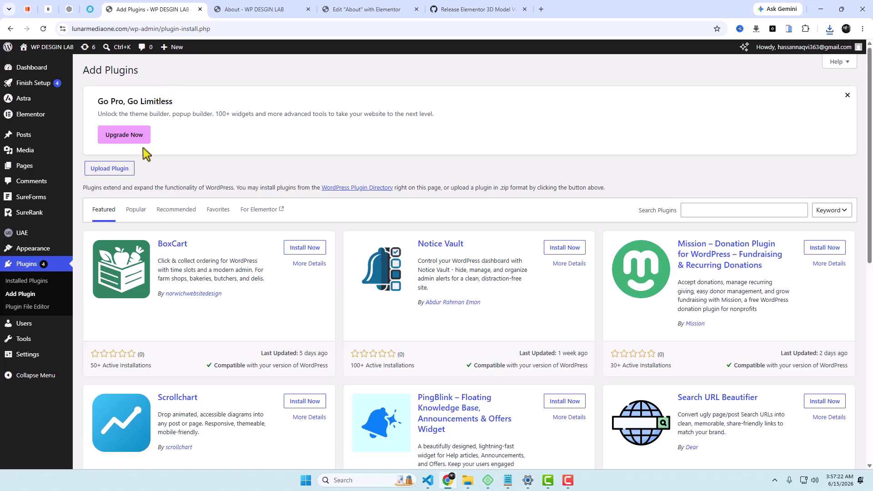
pyautogui.click(110, 168)
pyautogui.click(410, 249)
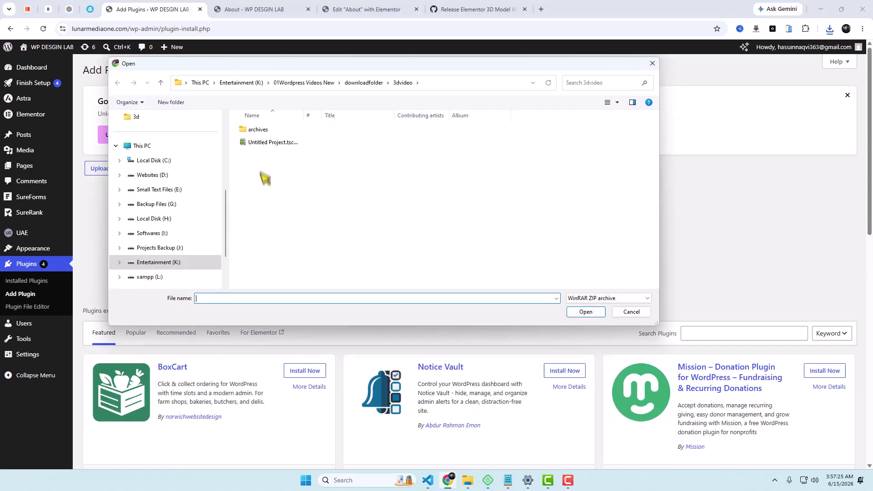
pyautogui.doubleClick(258, 129)
pyautogui.click(273, 131)
pyautogui.click(585, 312)
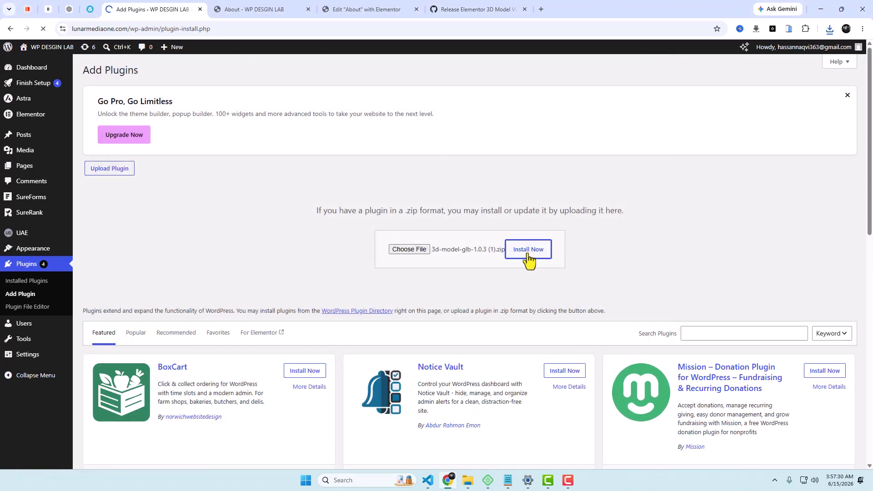
pyautogui.click(116, 210)
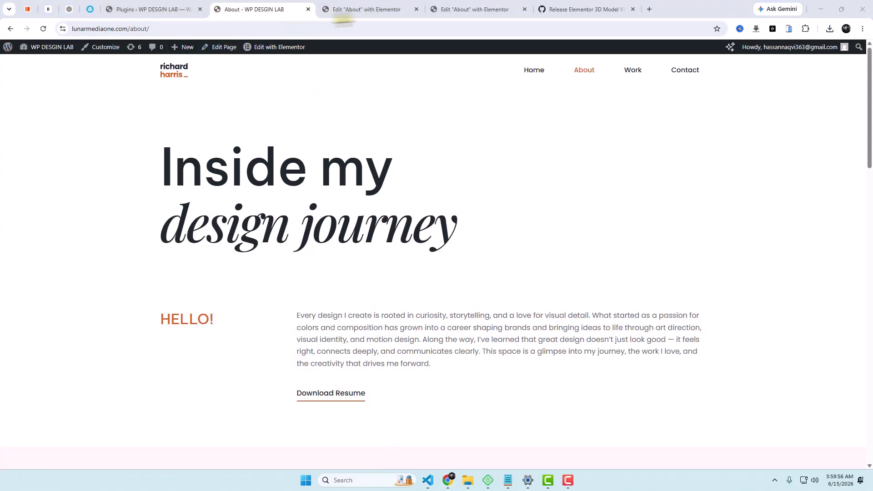
# Search the Elementor widgets for "3d mode" and place the 3D Model Viewer below the "design journey" heading.
pyautogui.click(381, 7)
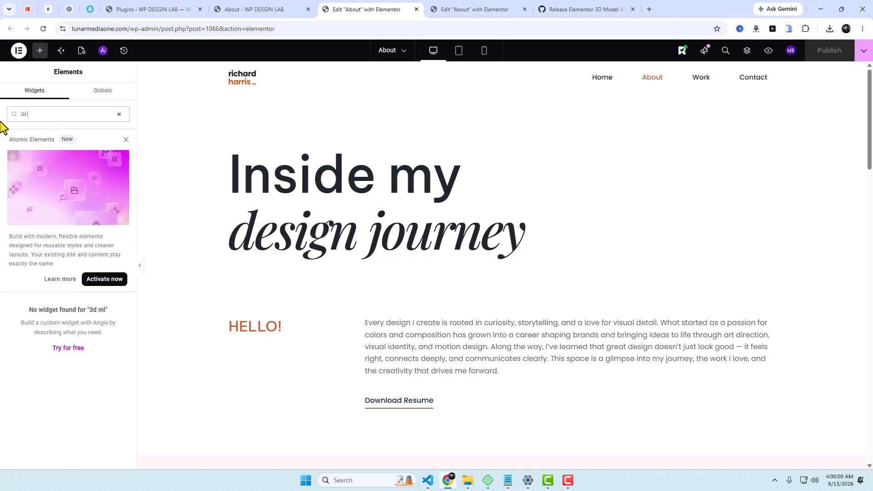
pyautogui.write('mode')
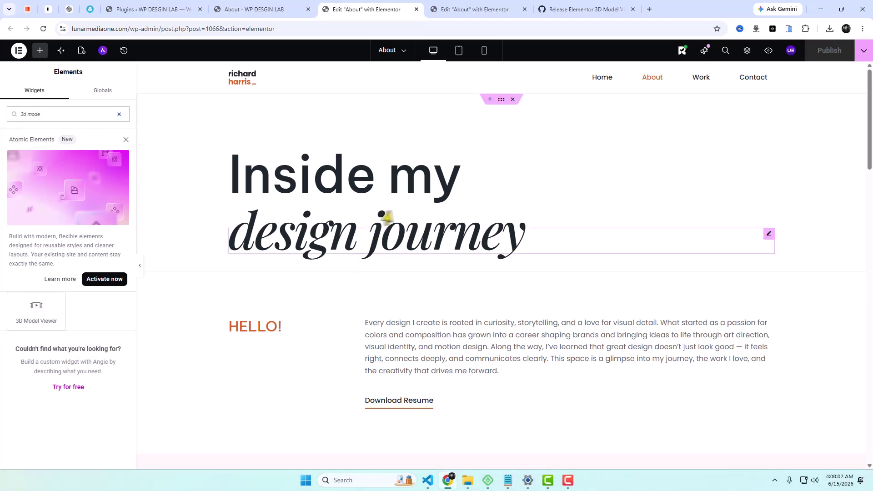
pyautogui.moveTo(83, 308); pyautogui.dragTo(478, 264)
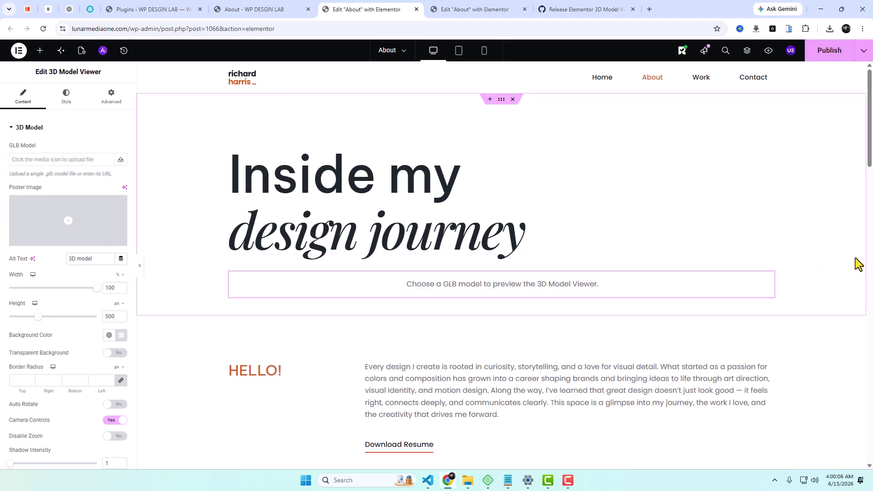
# Assign iphone_12_pro.glb from the media library as the new viewer's GLB model.
pyautogui.scroll(-1, 491, 302)
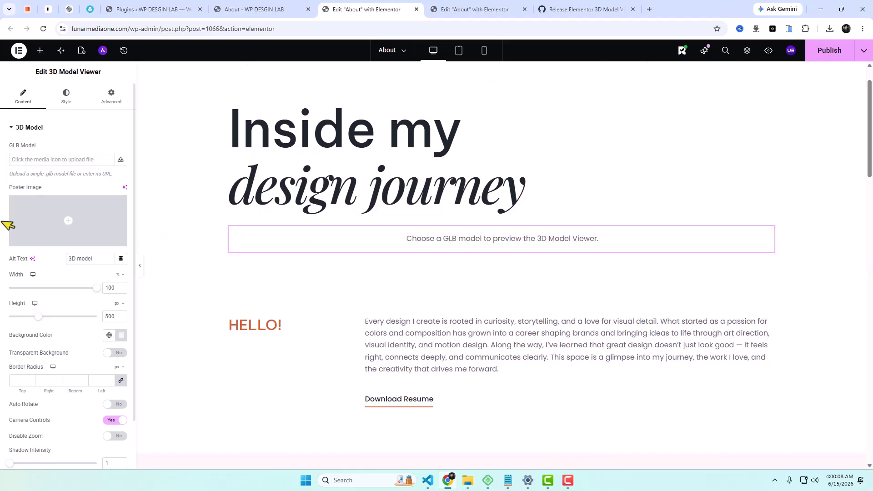
pyautogui.click(121, 160)
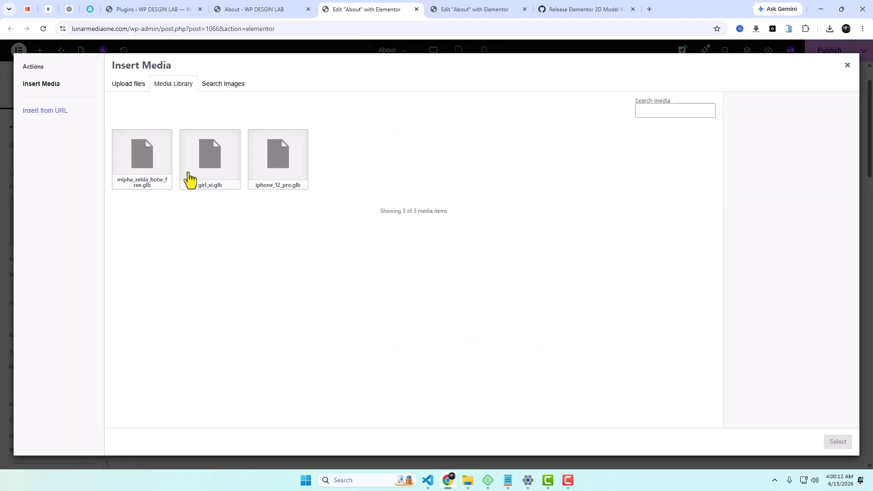
pyautogui.click(271, 169)
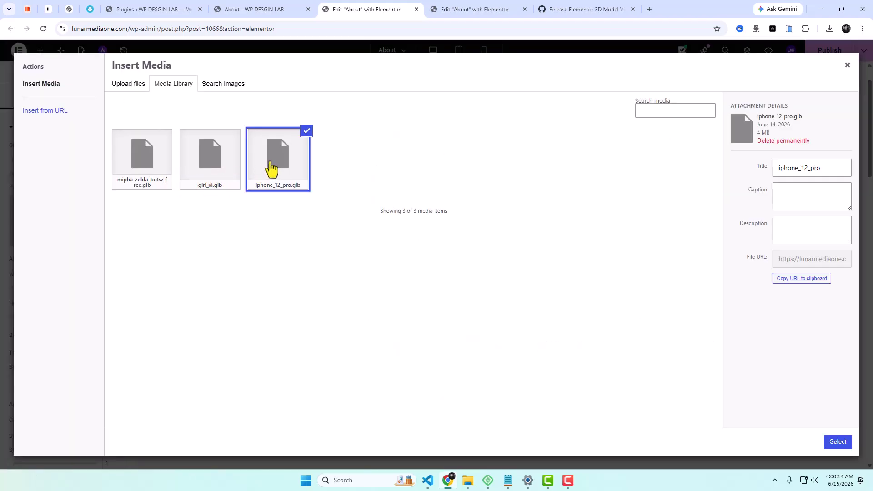
pyautogui.click(838, 442)
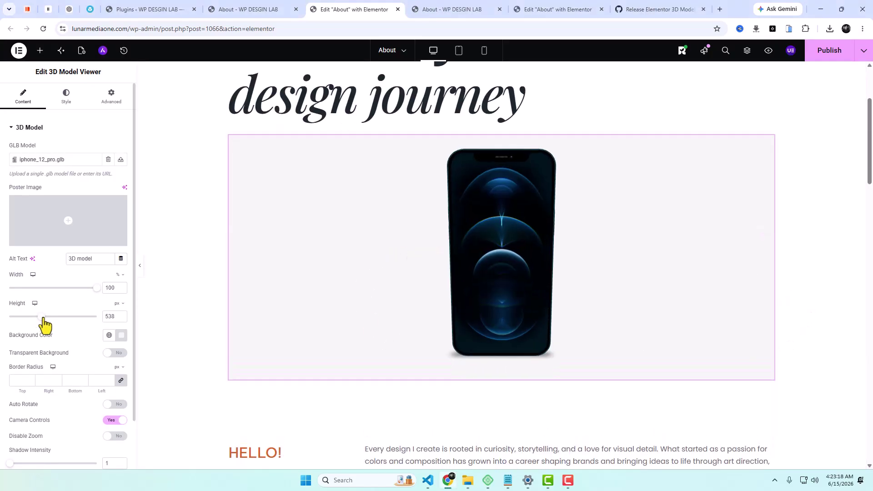
# Set the 3D Model Viewer's height to 560 px and turn on Transparent Background.
pyautogui.moveTo(44, 324); pyautogui.dragTo(45, 325)
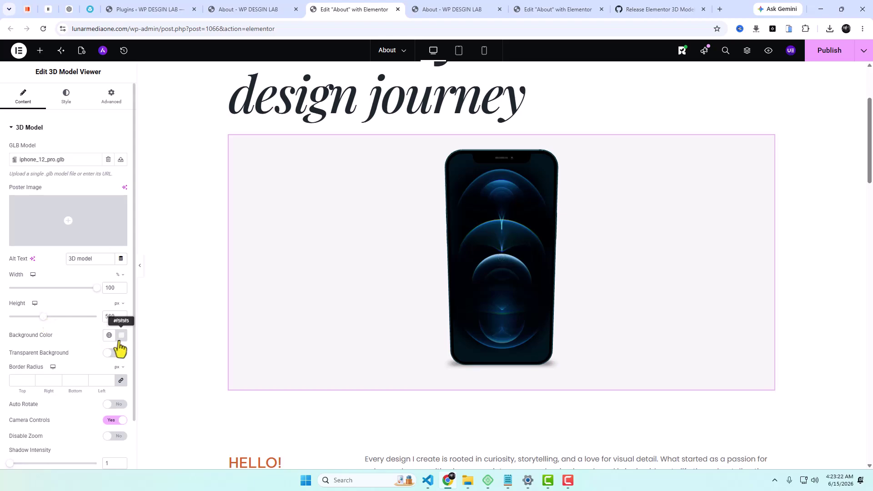
pyautogui.click(116, 353)
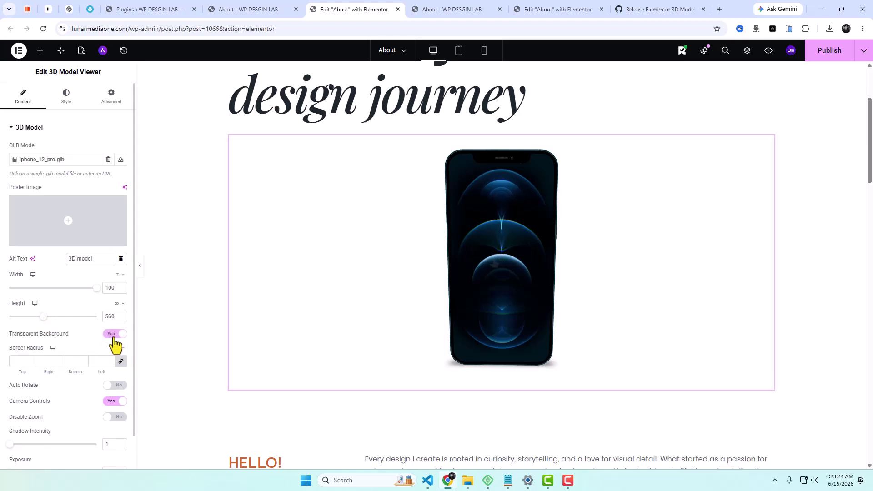
pyautogui.click(113, 335)
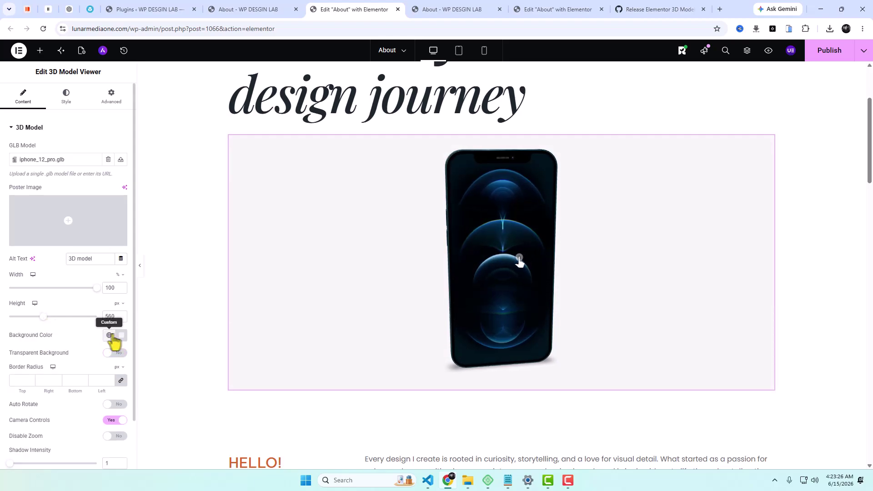
pyautogui.click(119, 354)
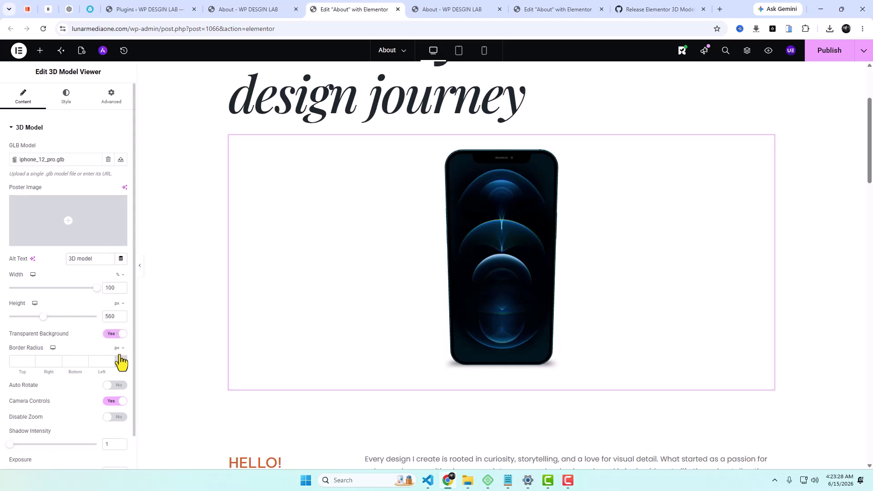
# Try Auto Rotate on the phone model and switch it off again.
pyautogui.scroll(-1, 113, 409)
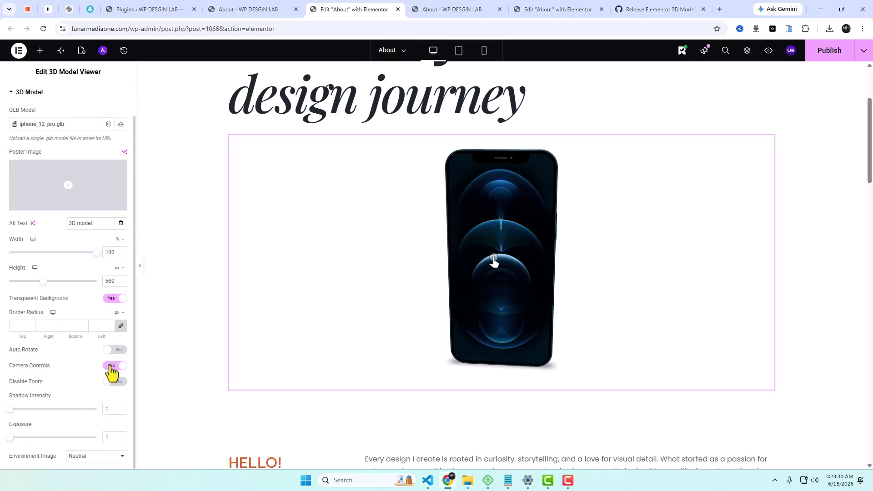
pyautogui.click(117, 352)
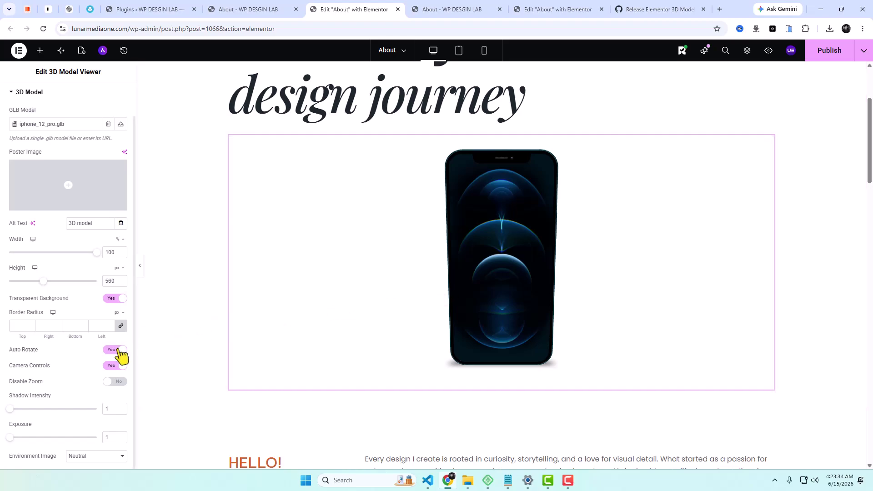
pyautogui.click(115, 353)
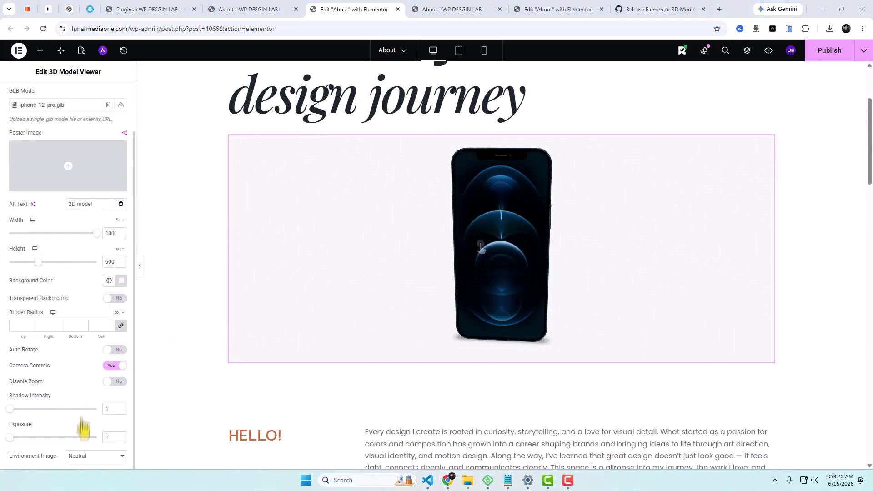
# Try the Legacy environment image on the phone model, and switch the Environment Image to Custom URL.
pyautogui.click(91, 456)
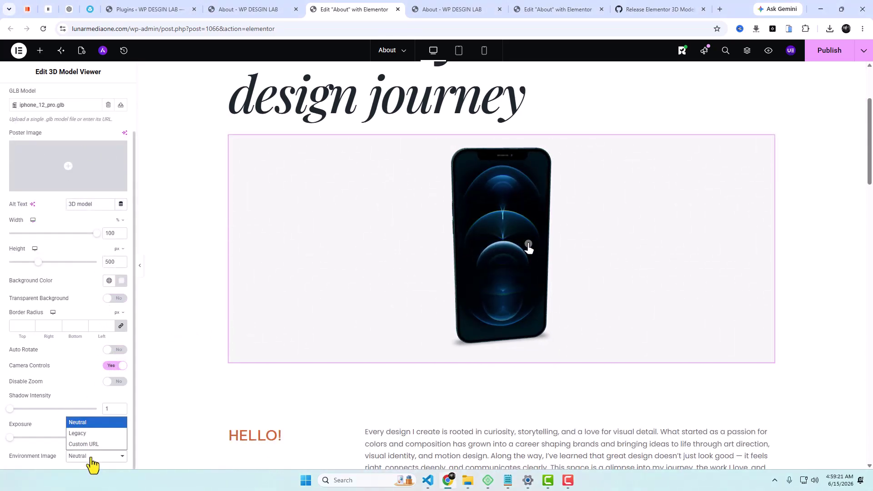
pyautogui.click(93, 435)
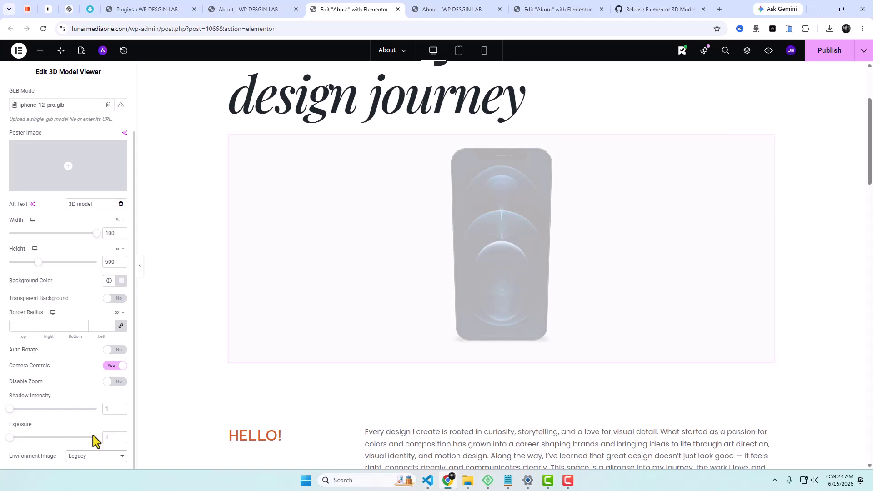
pyautogui.click(93, 456)
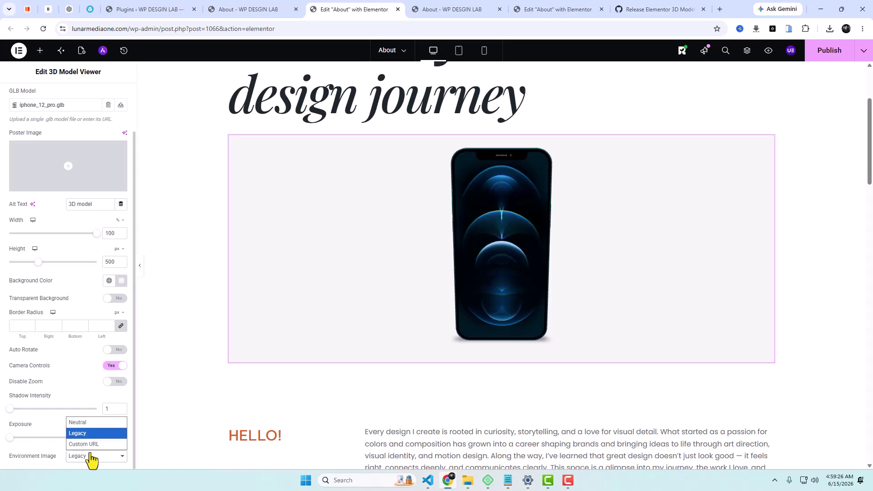
pyautogui.click(96, 445)
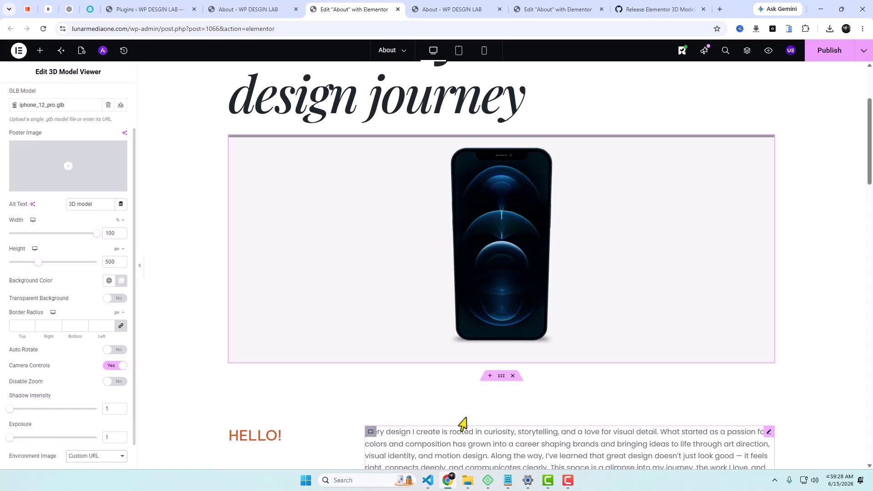
pyautogui.scroll(-4, 826, 337)
pyautogui.scroll(-1, 100, 421)
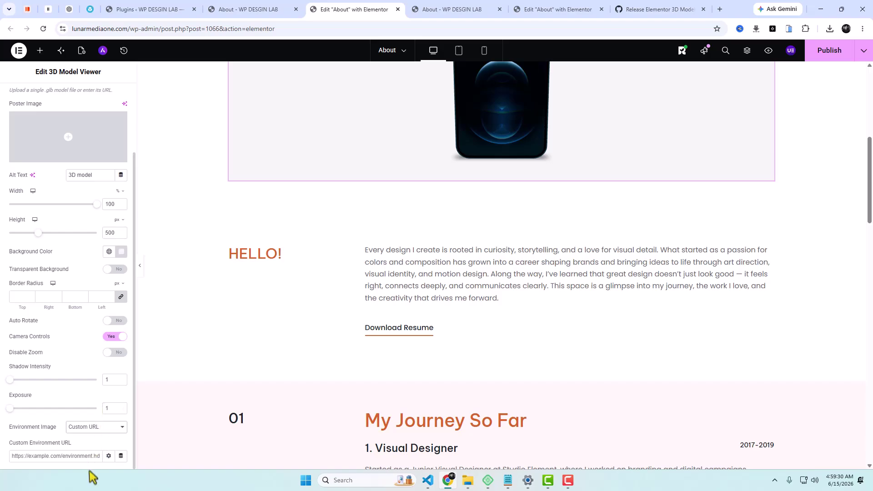
# Set the phone model's Exposure to 9 in the 3D Model Viewer settings.
pyautogui.scroll(3, 698, 388)
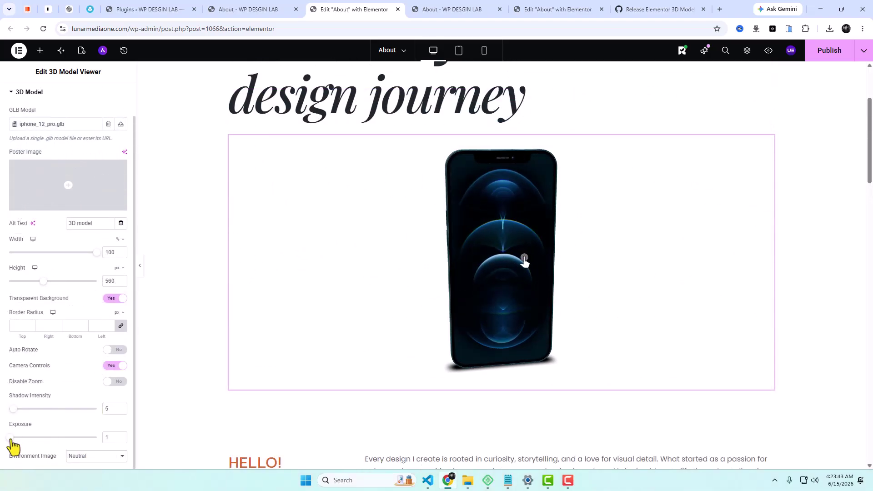
pyautogui.click(16, 438)
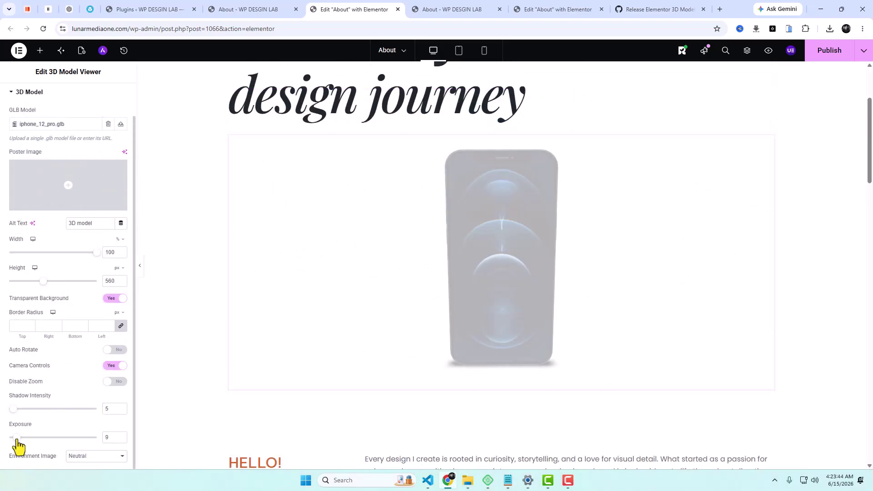
pyautogui.scroll(1, 117, 273)
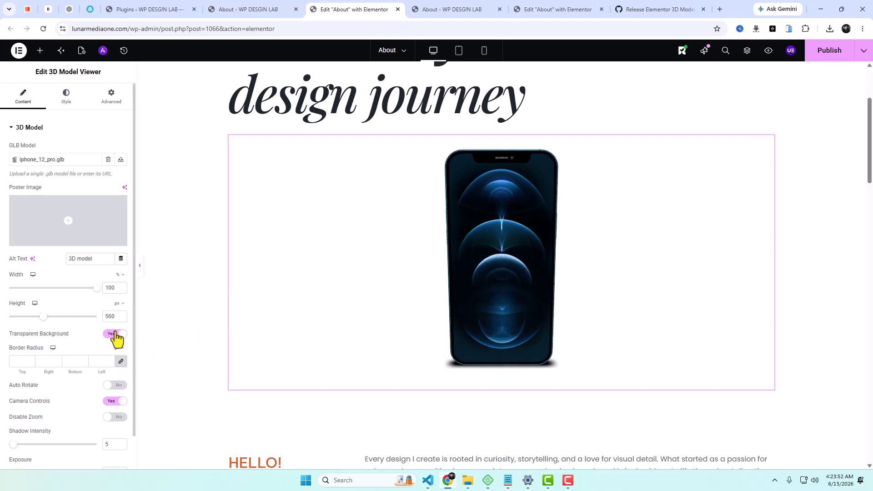
# Try the phone model without Transparent Background, and turn the option back on.
pyautogui.click(117, 334)
pyautogui.click(121, 335)
pyautogui.moveTo(137, 268); pyautogui.dragTo(108, 256)
pyautogui.click(115, 334)
pyautogui.click(117, 353)
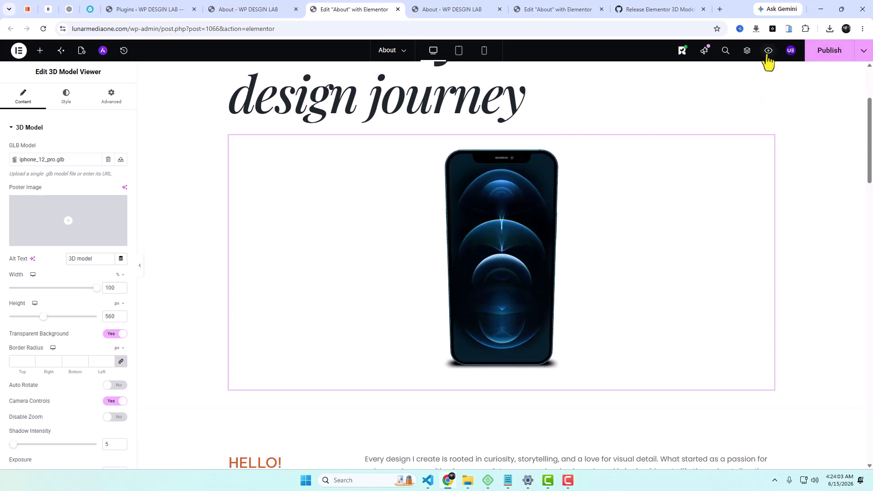
# Preview the About page and rotate the phone model to inspect it from the front, back and underneath.
pyautogui.click(768, 51)
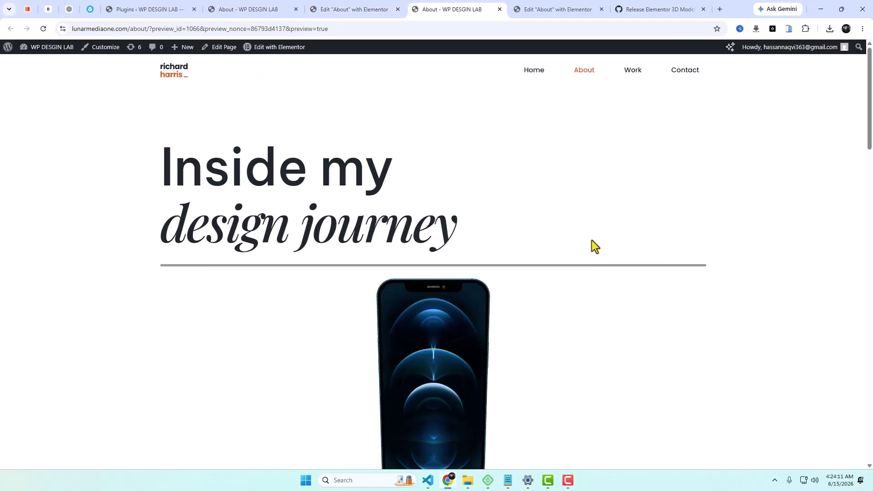
pyautogui.scroll(-3, 593, 246)
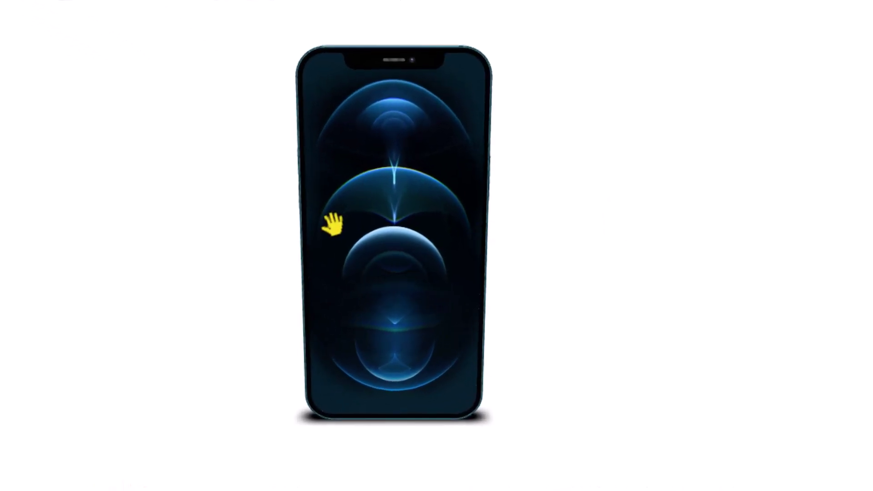
pyautogui.moveTo(398, 199); pyautogui.dragTo(524, 198)
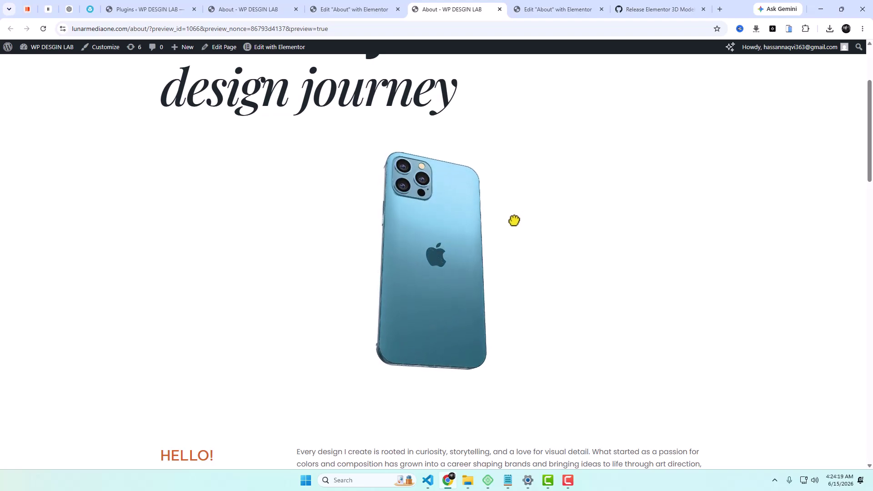
pyautogui.moveTo(391, 230); pyautogui.dragTo(380, 234)
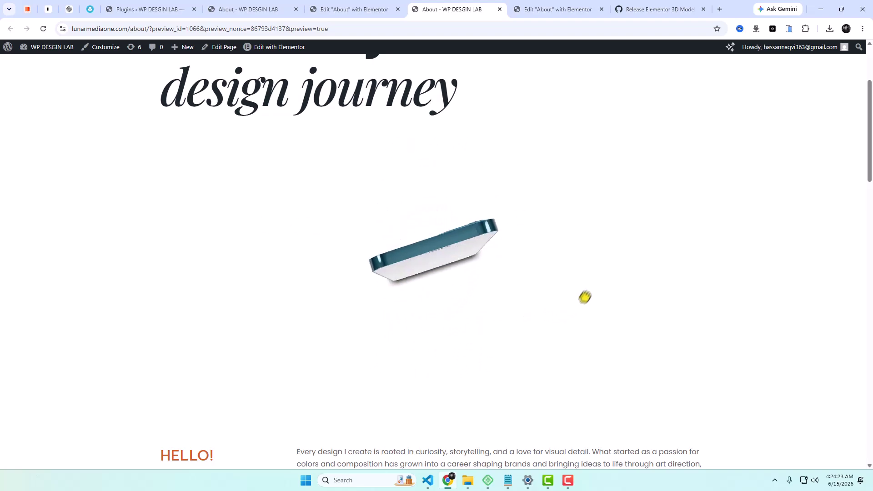
pyautogui.moveTo(545, 240); pyautogui.dragTo(344, 252)
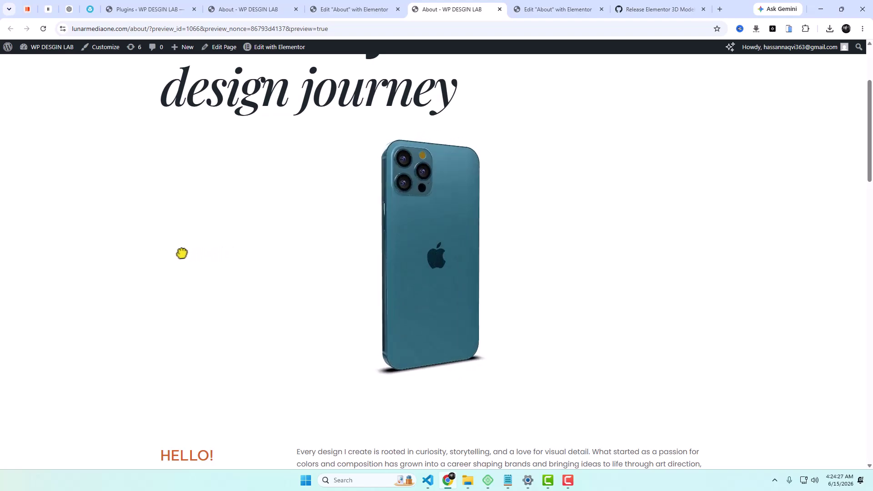
pyautogui.moveTo(182, 253); pyautogui.dragTo(162, 253)
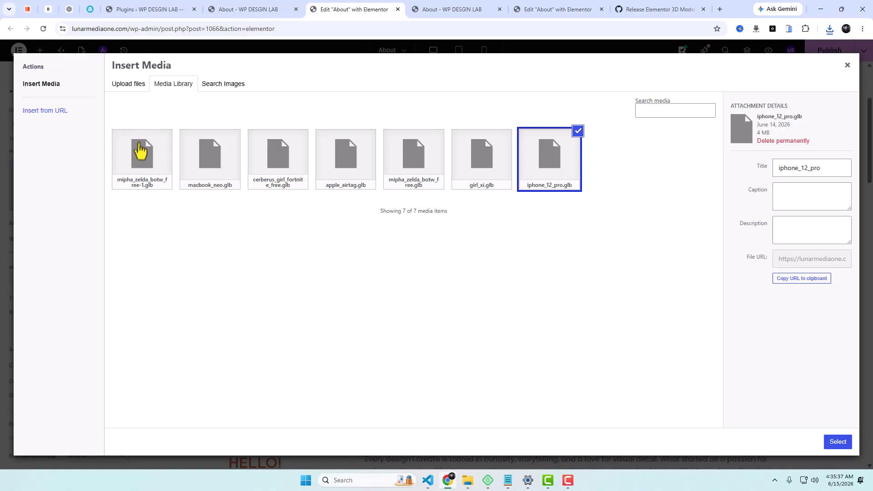
# Replace the viewer's GLB model with macbook_neo.glb from the media library and set the viewer's height to 674 px.
pyautogui.click(157, 162)
pyautogui.click(212, 164)
pyautogui.click(825, 452)
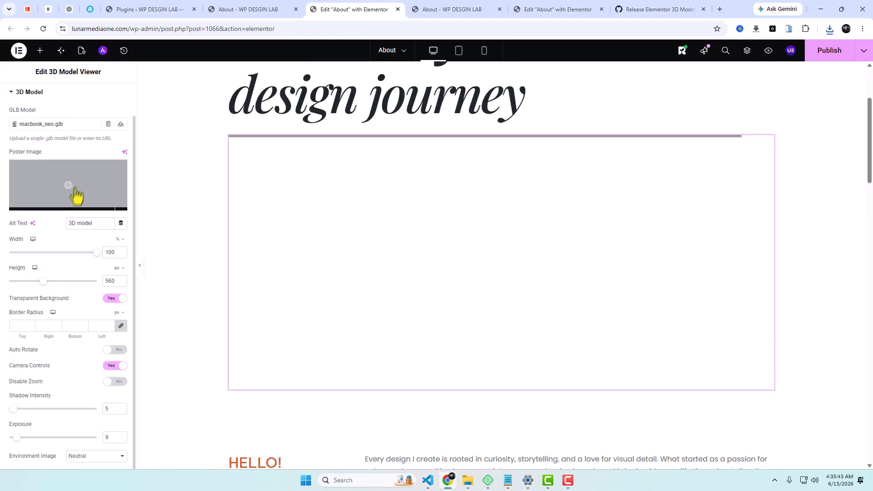
pyautogui.moveTo(44, 282); pyautogui.dragTo(53, 289)
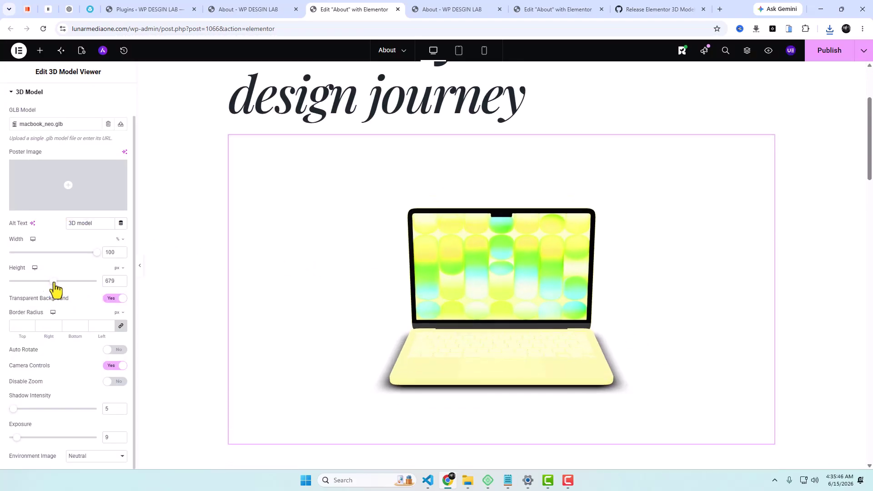
# Turn on Auto Rotate for the laptop model and set its Shadow Intensity to 2.
pyautogui.click(119, 350)
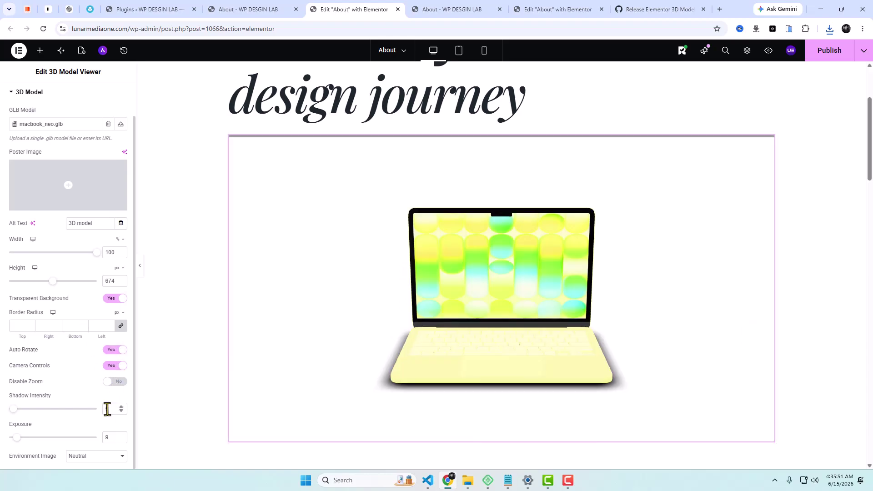
pyautogui.click(16, 409)
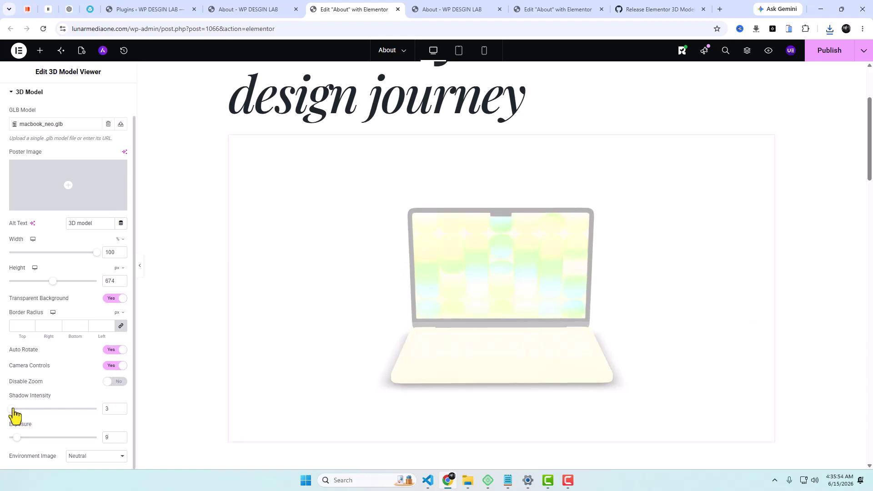
pyautogui.click(13, 409)
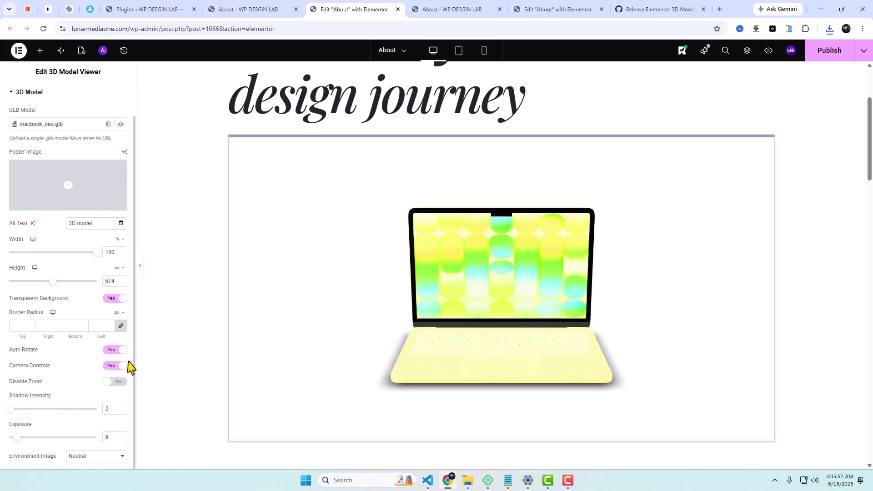
pyautogui.scroll(1, 105, 397)
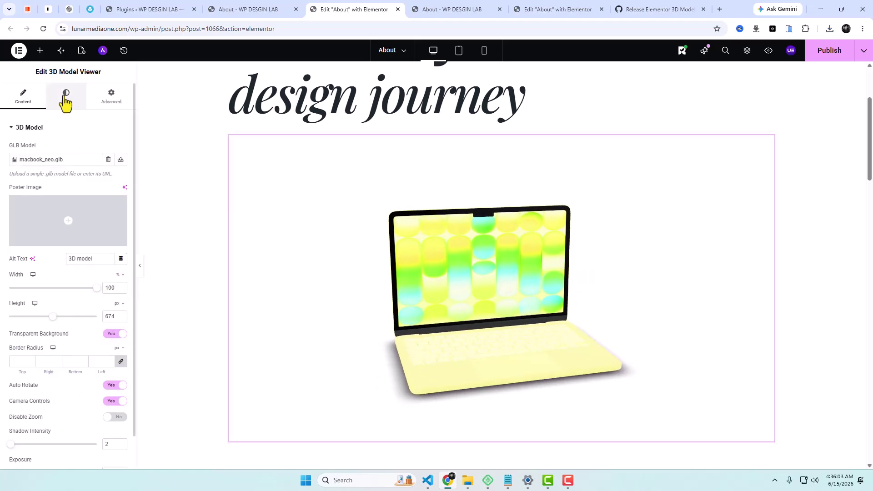
# Set the laptop wrapper's Model Height style to about 655 px and publish the page.
pyautogui.click(65, 97)
pyautogui.click(27, 287)
pyautogui.moveTo(27, 287); pyautogui.dragTo(49, 289)
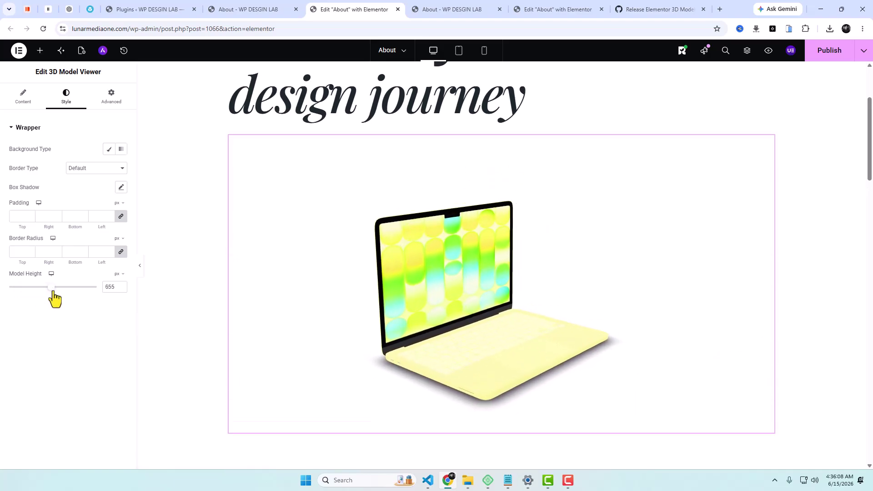
pyautogui.click(825, 54)
# Preview the About page and rotate the laptop model to check how it displays.
pyautogui.click(768, 51)
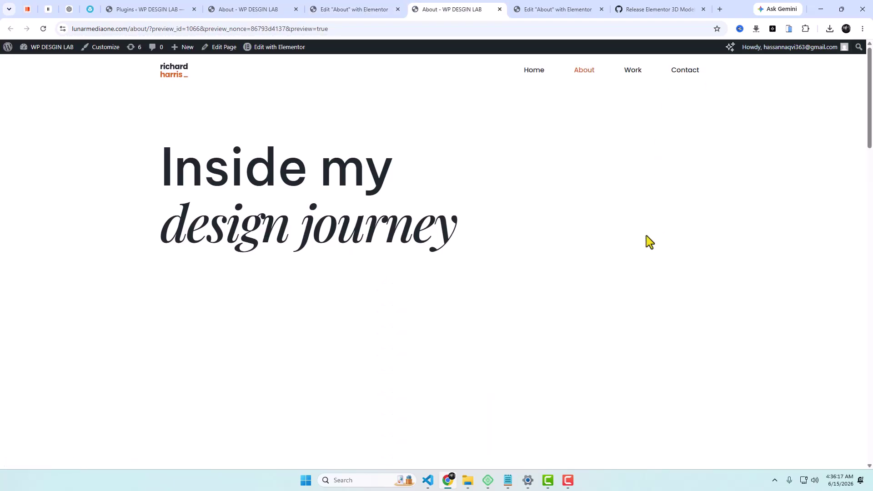
pyautogui.scroll(-3, 728, 254)
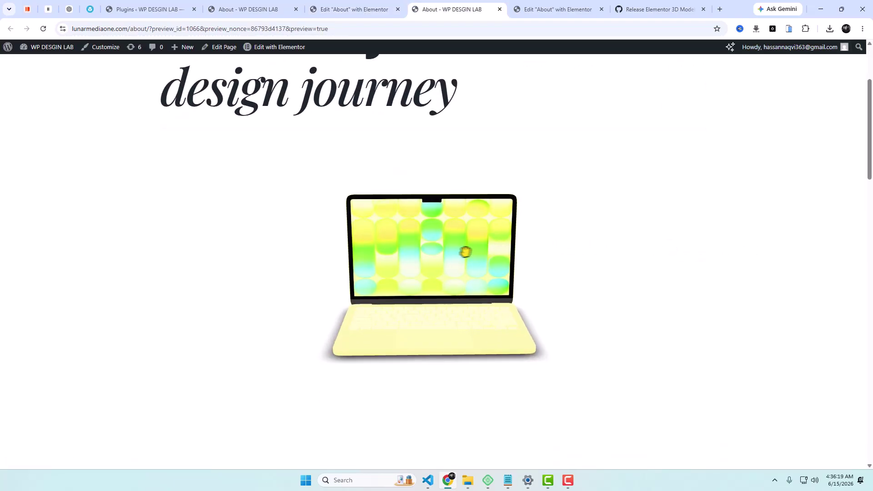
pyautogui.moveTo(469, 252); pyautogui.dragTo(600, 260)
pyautogui.moveTo(445, 324); pyautogui.dragTo(655, 357)
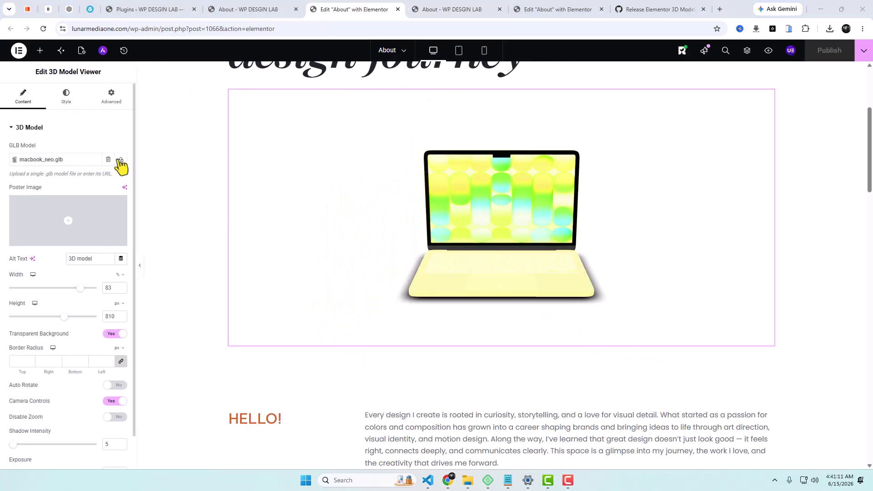
# Assign mipha_zelda_botw_free.glb as the viewer's GLB model and set the wrapper's Model Height to about 845 px.
pyautogui.click(121, 160)
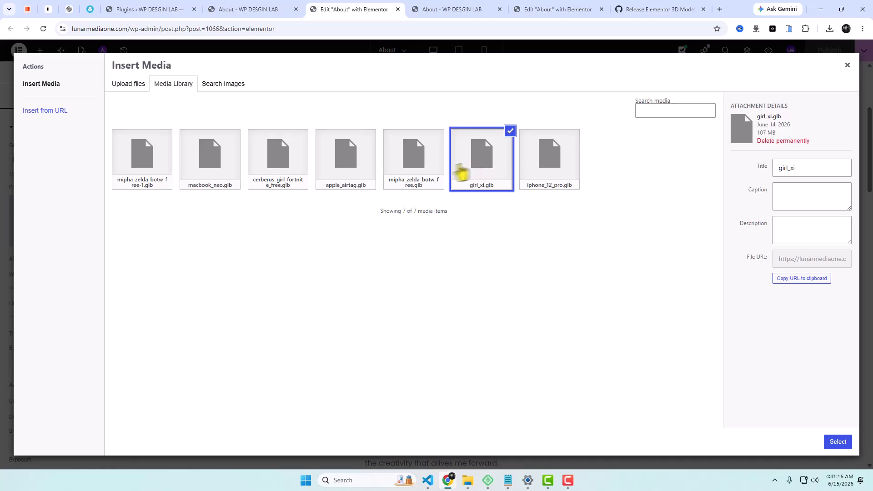
pyautogui.click(427, 173)
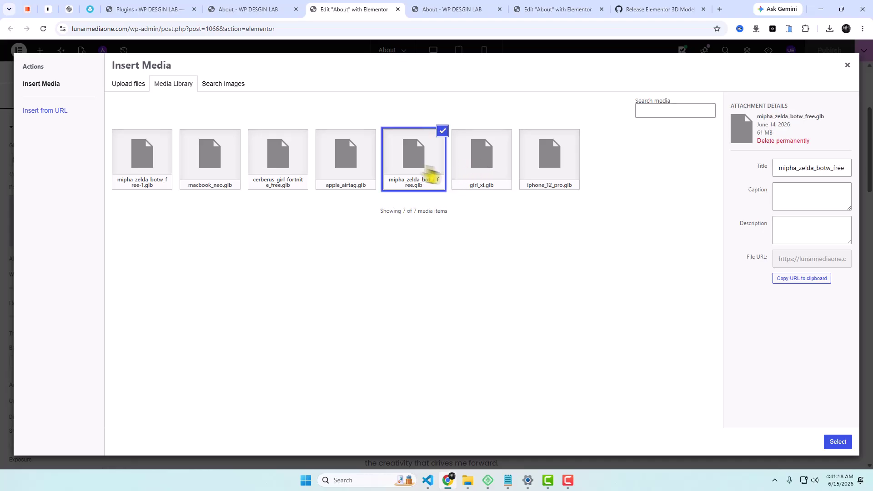
pyautogui.click(838, 442)
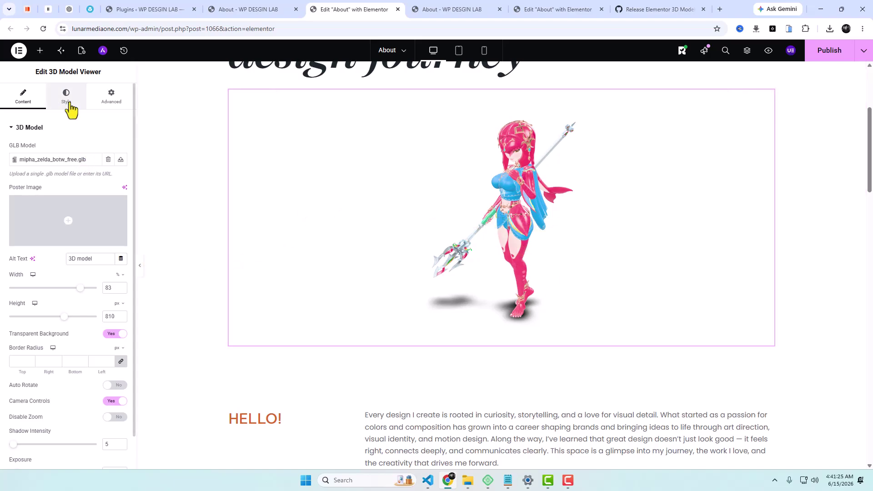
pyautogui.click(67, 97)
pyautogui.moveTo(45, 287); pyautogui.dragTo(68, 288)
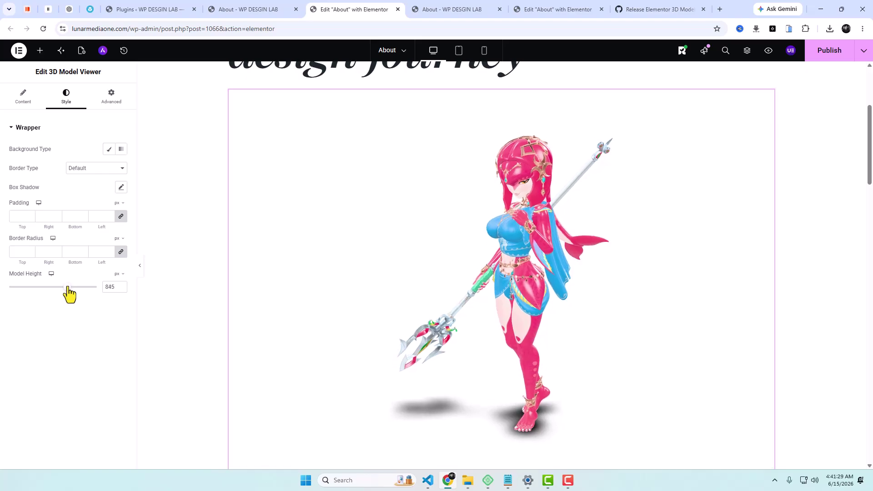
# Set the character viewer's width to 100%, height to 799 px and Exposure to 5.
pyautogui.click(24, 98)
pyautogui.scroll(-1, 87, 310)
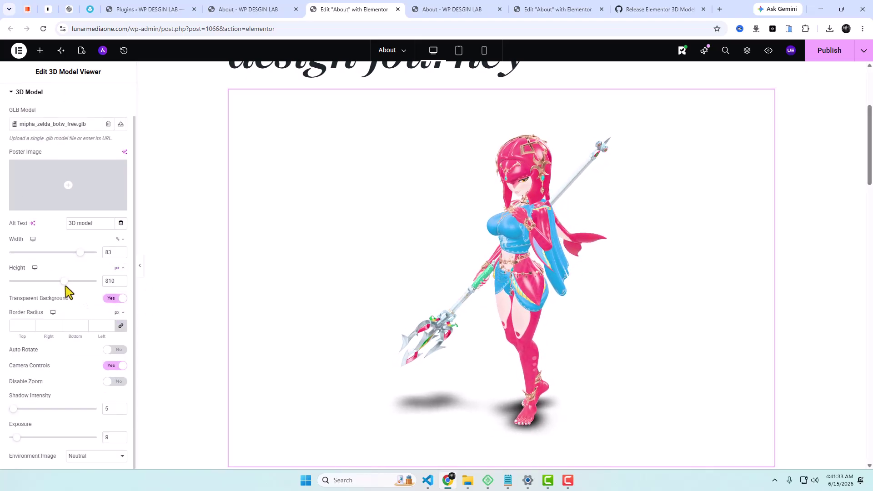
pyautogui.moveTo(83, 269); pyautogui.dragTo(107, 270)
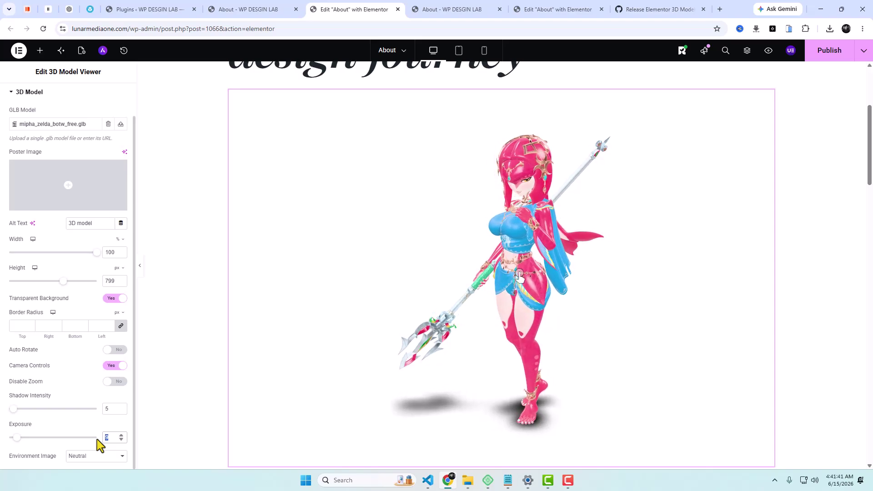
pyautogui.write('5')
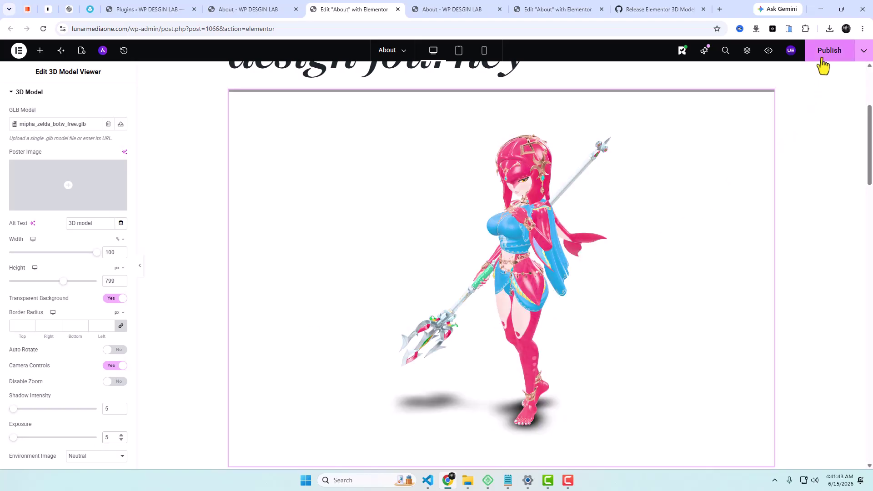
# View the character model on the About page preview, rotating it and zooming to check its front and back.
pyautogui.click(459, 8)
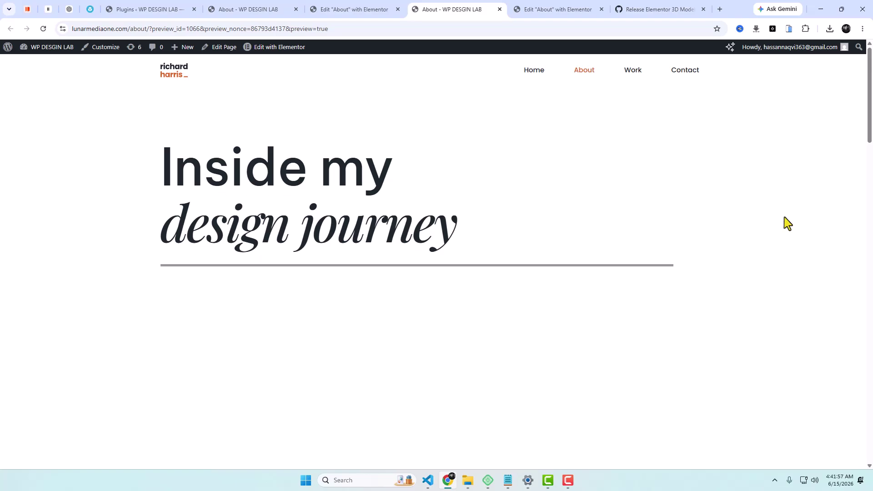
pyautogui.scroll(-4, 786, 218)
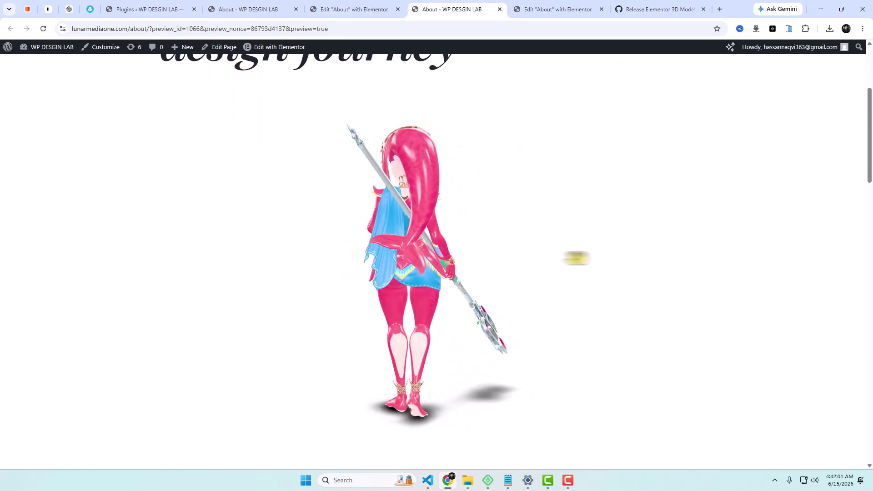
pyautogui.moveTo(585, 260); pyautogui.dragTo(750, 238)
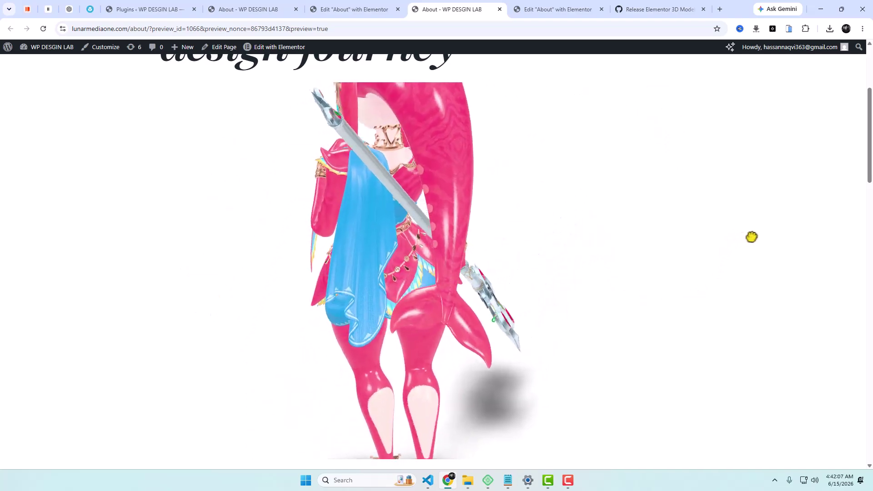
pyautogui.moveTo(436, 265); pyautogui.dragTo(538, 276)
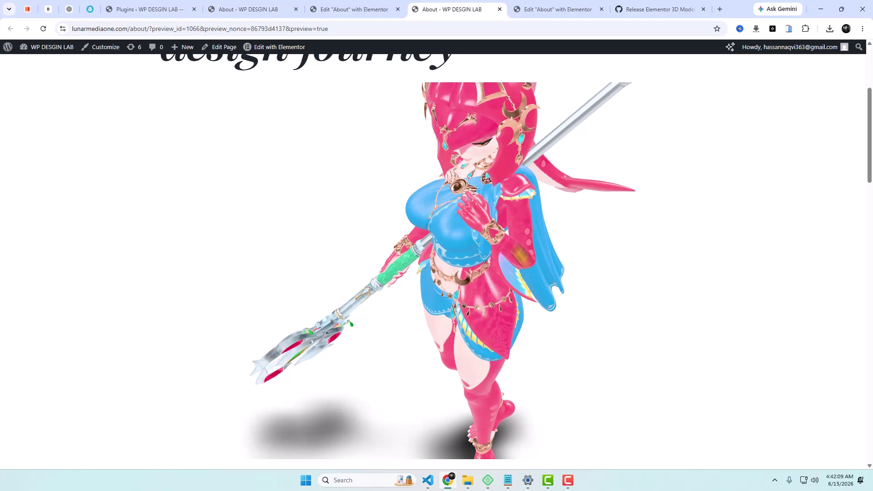
pyautogui.scroll(-5, 489, 212)
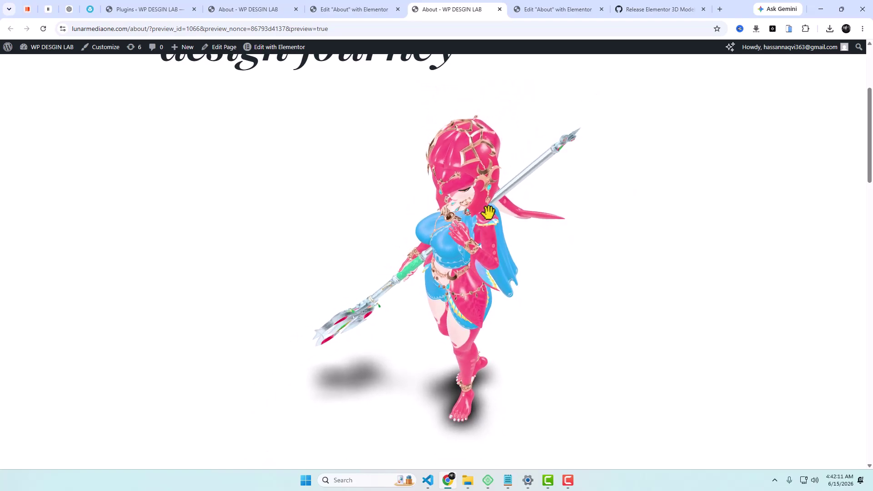